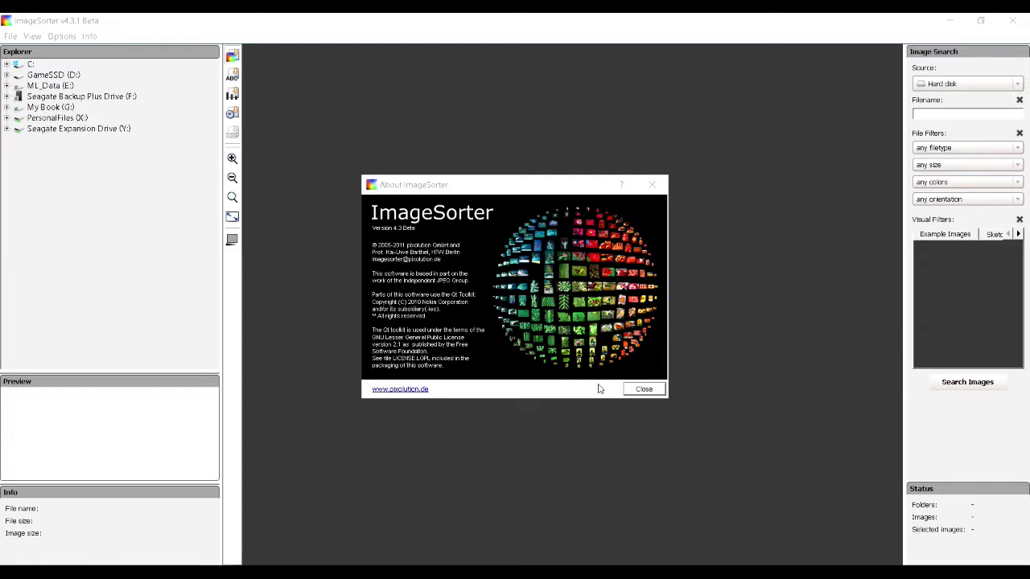
Bring the About ImageSorter dialog, showing version 4.3 Beta and credits, into focus
{"action": "left_click", "coordinate": [644, 396]}
Close About and load ML_Data > ImageNet_Utils-master > France-Europe-People-1-of-6 > bounding_box_imgs (849 images)
{"action": "left_click", "coordinate": [644, 392]}
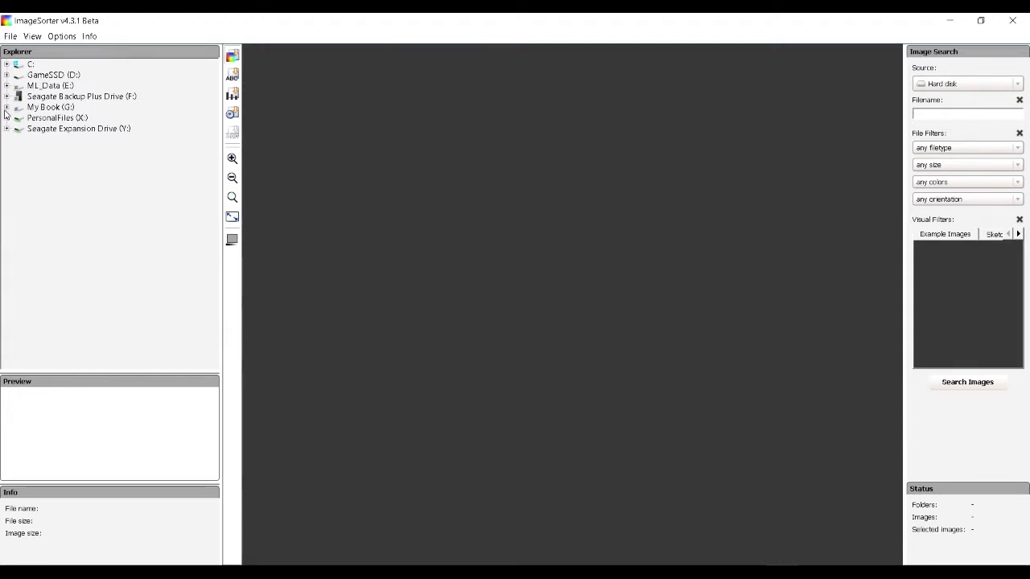
{"action": "left_click", "coordinate": [6, 85]}
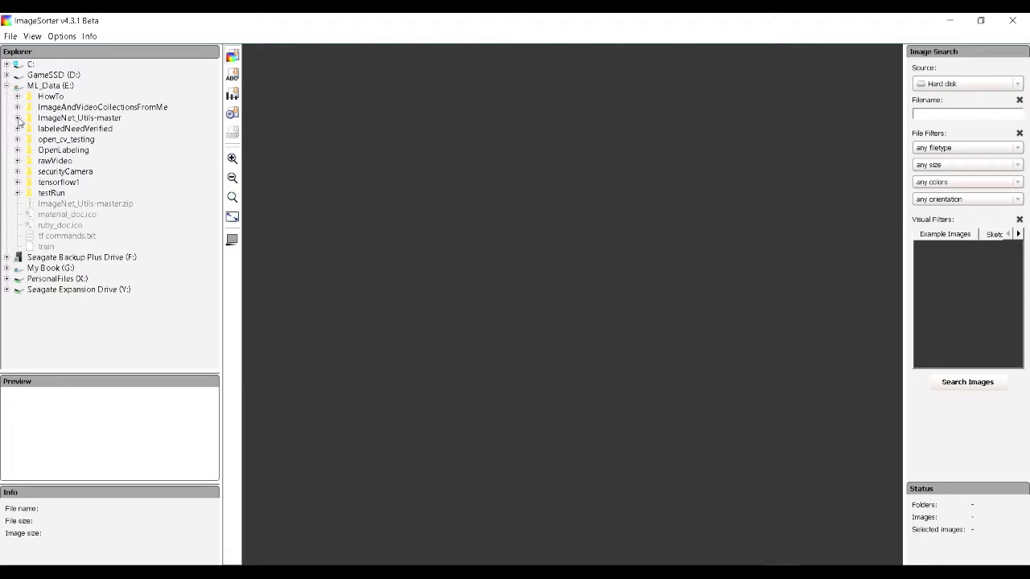
{"action": "left_click", "coordinate": [17, 118]}
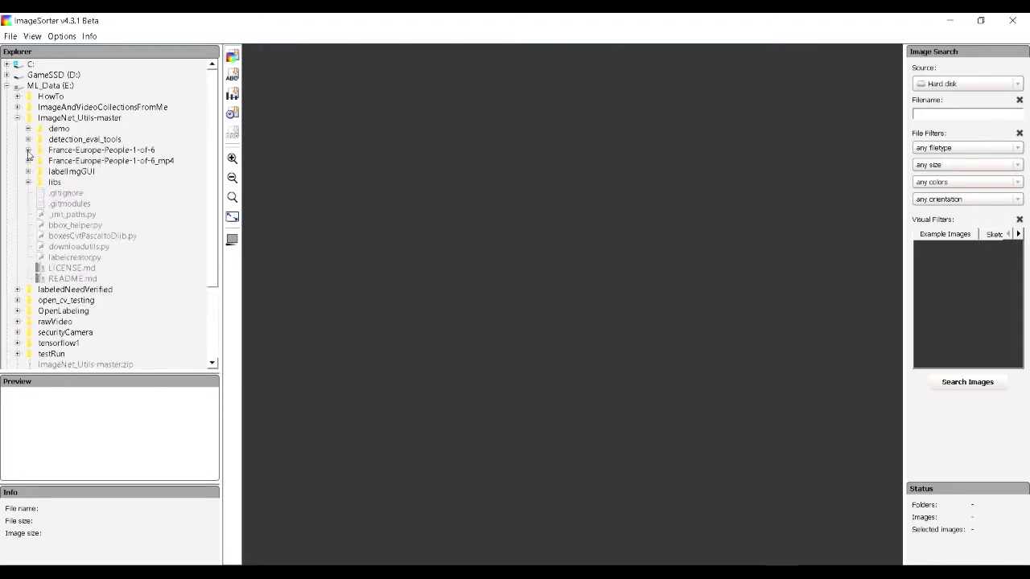
{"action": "left_click", "coordinate": [29, 151]}
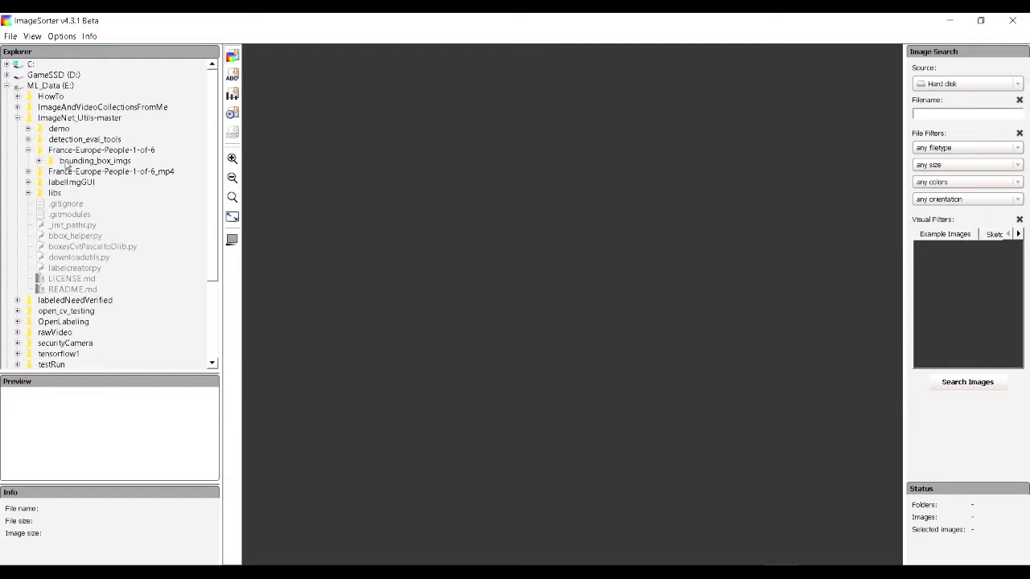
{"action": "left_click", "coordinate": [66, 163]}
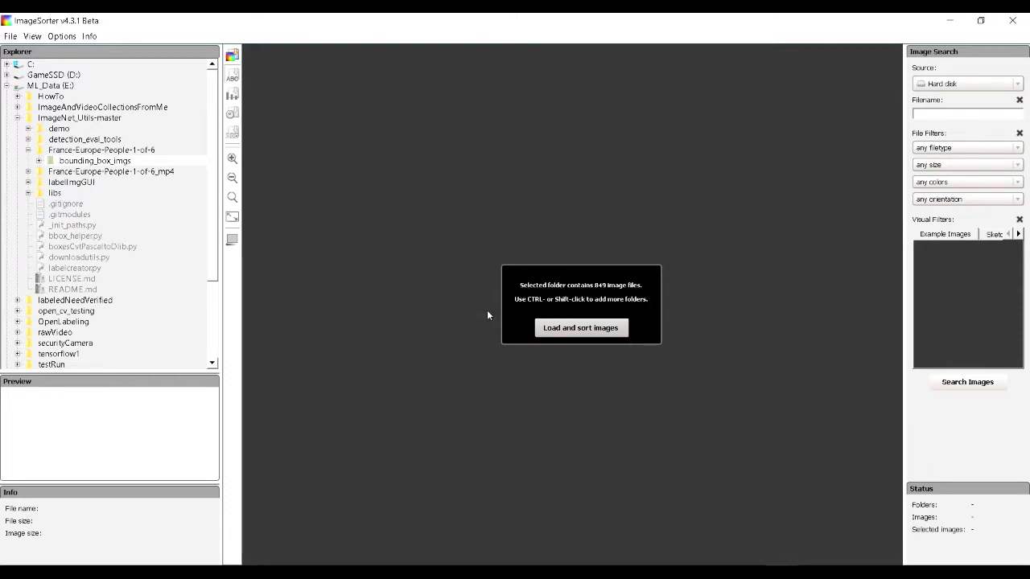
{"action": "left_click", "coordinate": [580, 329]}
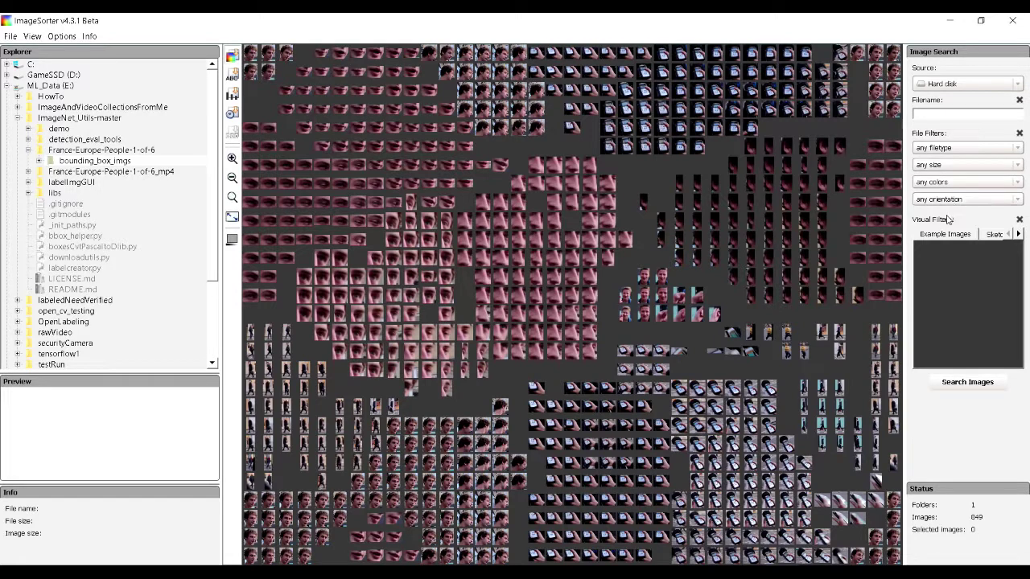
Keep filters at any filetype and orientation, then preview nose crop France-Europe-People-1-of-6_mp4_85.jpg_box5.JPEG
{"action": "left_click", "coordinate": [927, 149]}
{"action": "left_click", "coordinate": [927, 154]}
{"action": "left_click", "coordinate": [926, 203]}
{"action": "left_click", "coordinate": [926, 205]}
{"action": "left_click", "coordinate": [533, 166]}
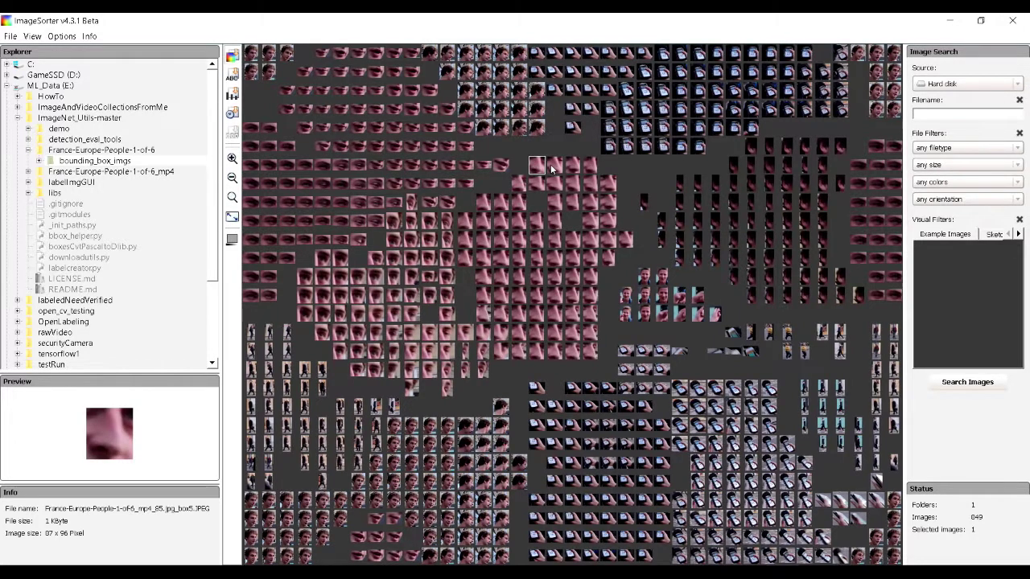
Try selecting a few nose crops, then drag-select a block of 50 nose thumbnails
{"action": "left_click", "coordinate": [570, 168], "text": "ctrl"}
{"action": "left_click", "coordinate": [560, 168], "text": "ctrl"}
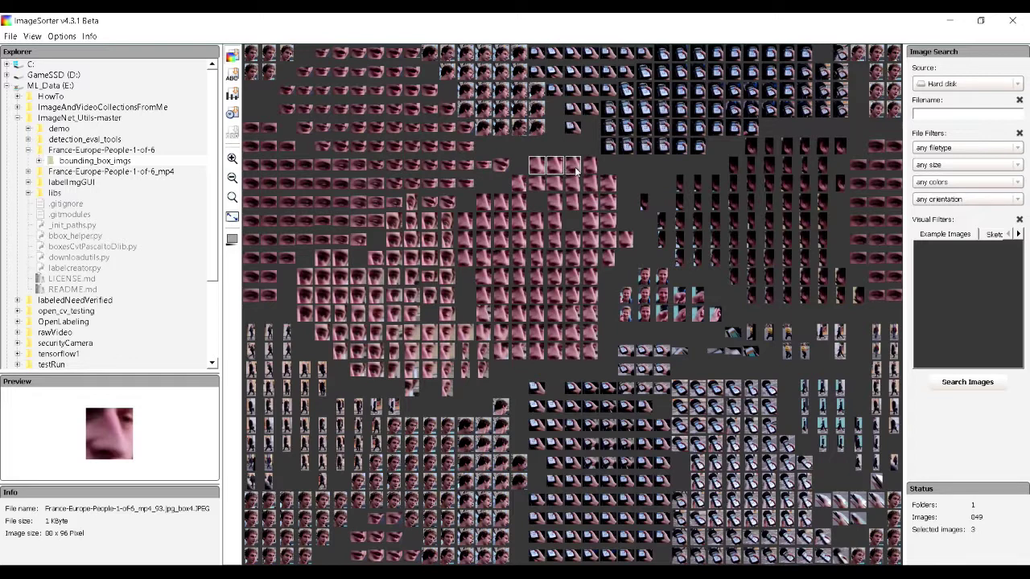
{"action": "left_click", "coordinate": [572, 169], "text": "ctrl"}
{"action": "left_click", "coordinate": [555, 169], "text": "ctrl"}
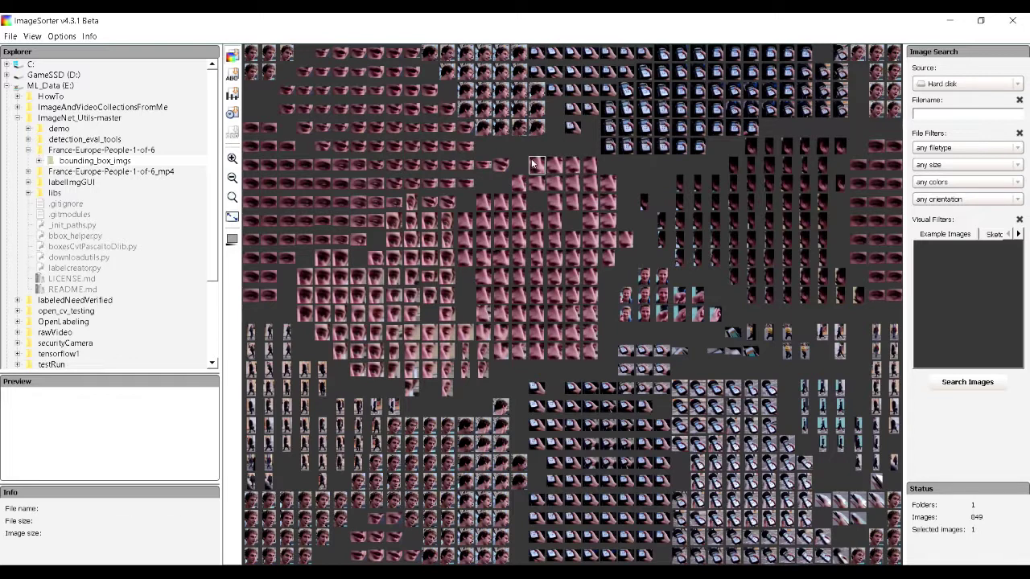
{"action": "scroll", "coordinate": [543, 158], "scroll_direction": "up", "scroll_amount": 5}
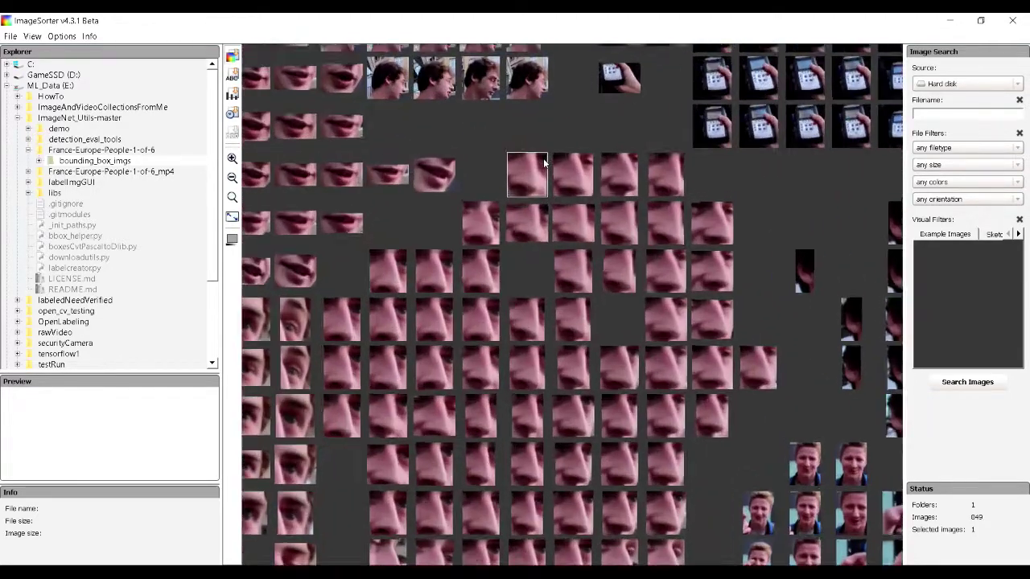
{"action": "scroll", "coordinate": [543, 158], "scroll_direction": "up", "scroll_amount": 3}
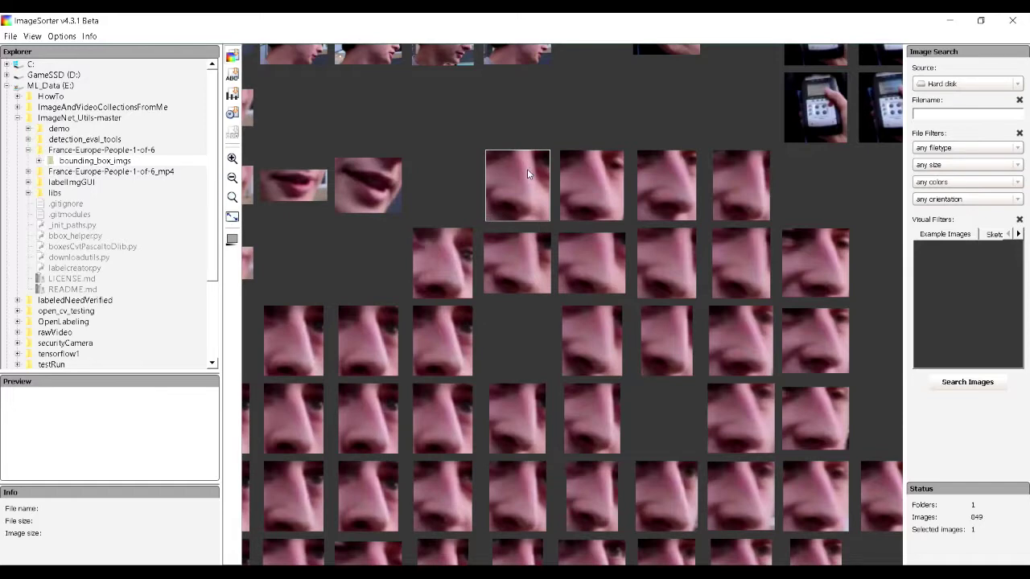
{"action": "scroll", "coordinate": [528, 172], "scroll_direction": "down", "scroll_amount": 4}
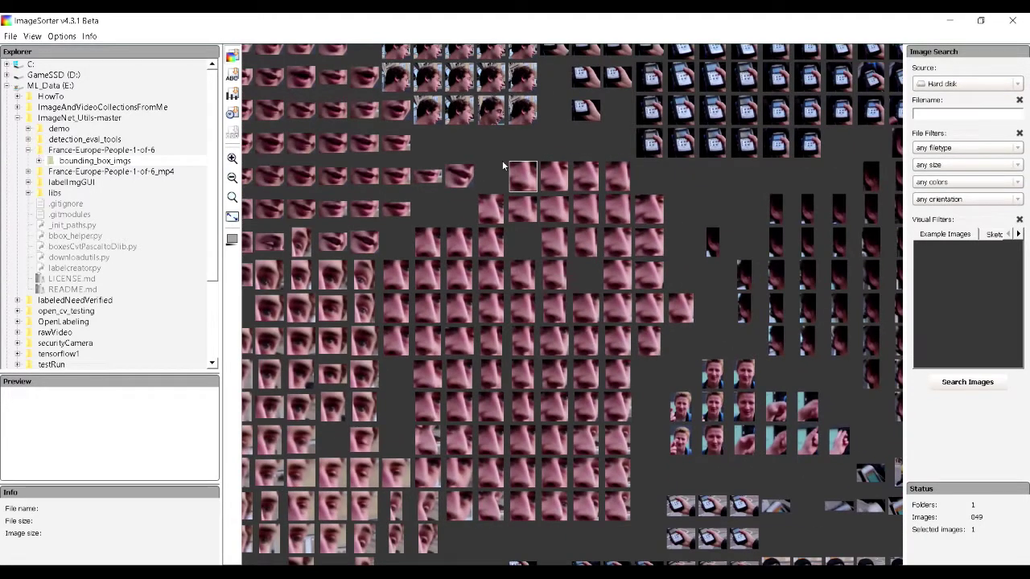
{"action": "left_click_drag", "start_coordinate": [503, 153], "coordinate": [633, 529]}
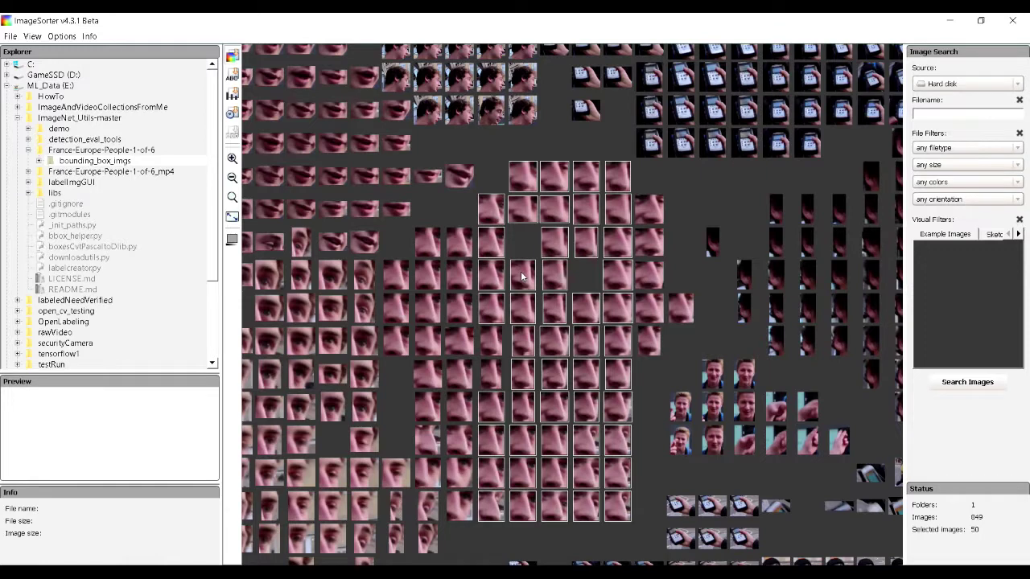
{"action": "right_click", "coordinate": [522, 276]}
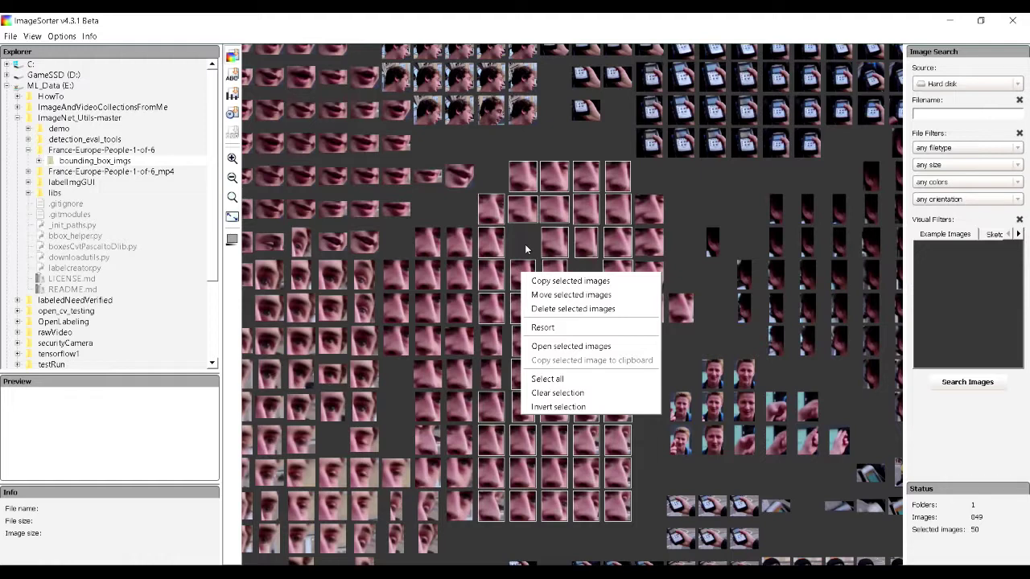
{"action": "left_click", "coordinate": [525, 243]}
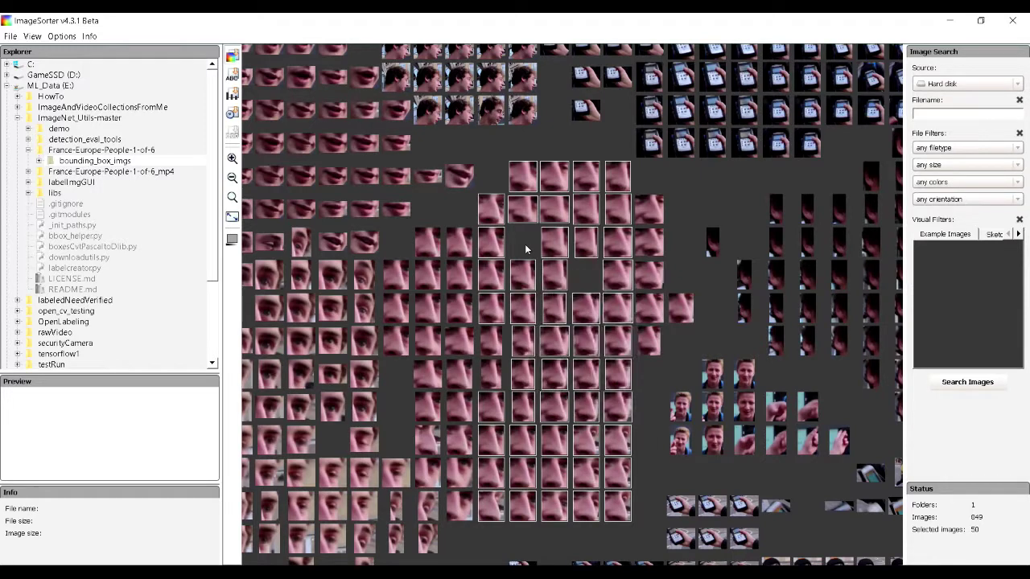
Extend the nose-crop selection with a dragged block, then deselect one crop
{"action": "left_click", "coordinate": [650, 210], "text": "ctrl"}
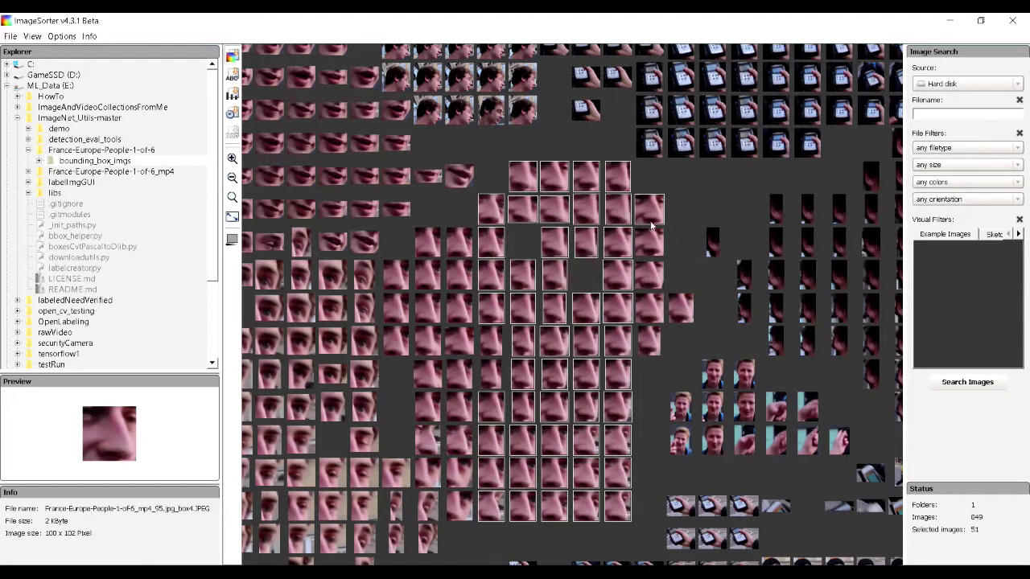
{"action": "scroll", "coordinate": [652, 227], "scroll_direction": "down", "scroll_amount": 3}
{"action": "scroll", "coordinate": [675, 224], "scroll_direction": "up", "scroll_amount": 3}
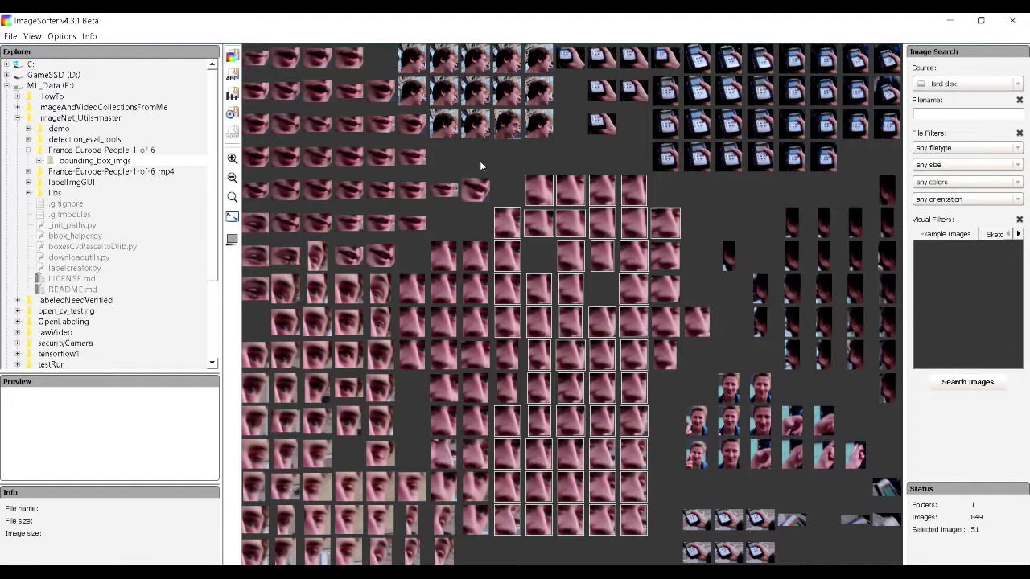
{"action": "left_click_drag", "start_coordinate": [479, 163], "coordinate": [673, 547]}
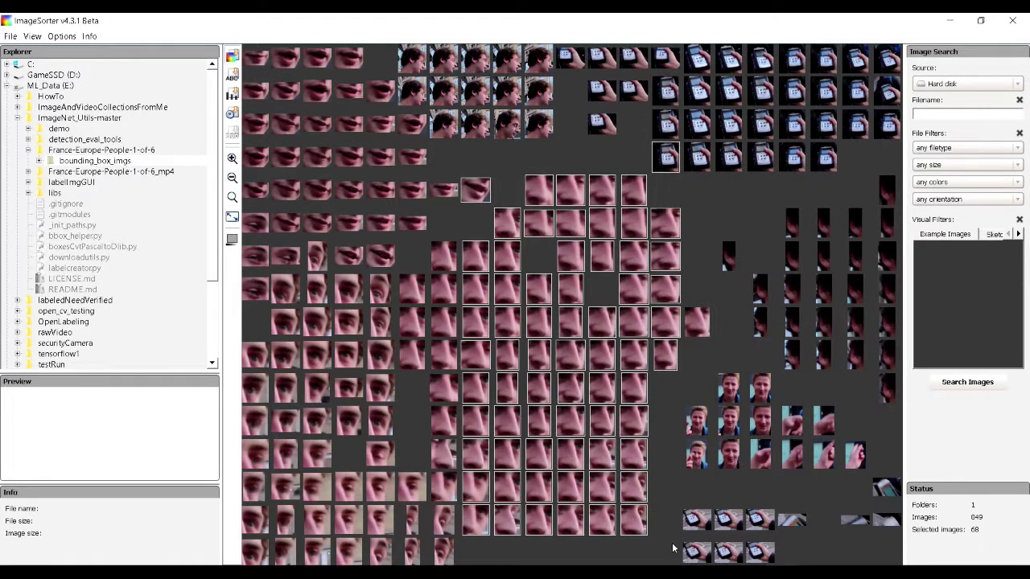
{"action": "left_click", "coordinate": [630, 387], "text": "ctrl"}
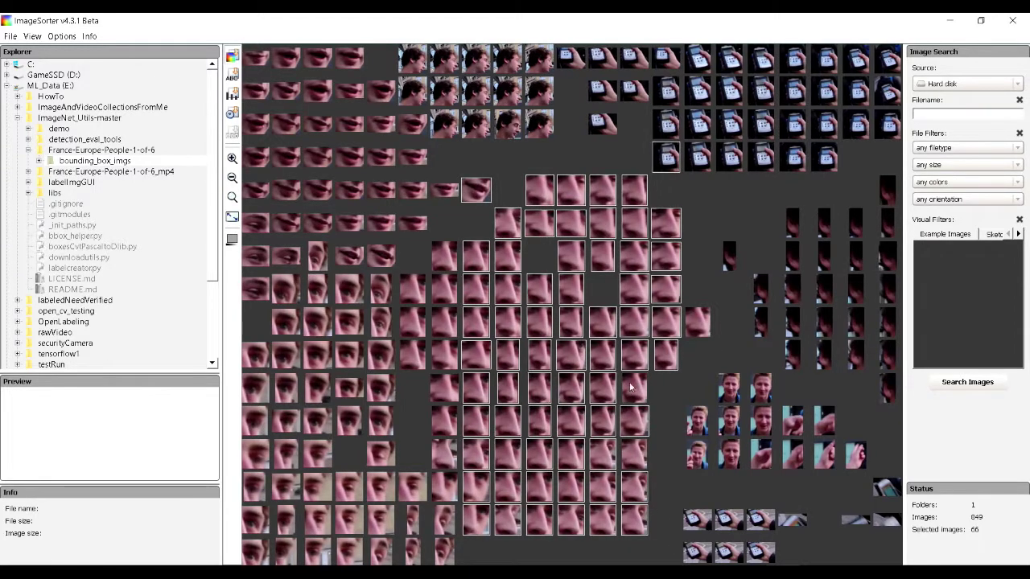
Fine-tune the selection, then reload the bounding_box_imgs folder showing all 849 images
{"action": "left_click_drag", "start_coordinate": [632, 384], "coordinate": [649, 374]}
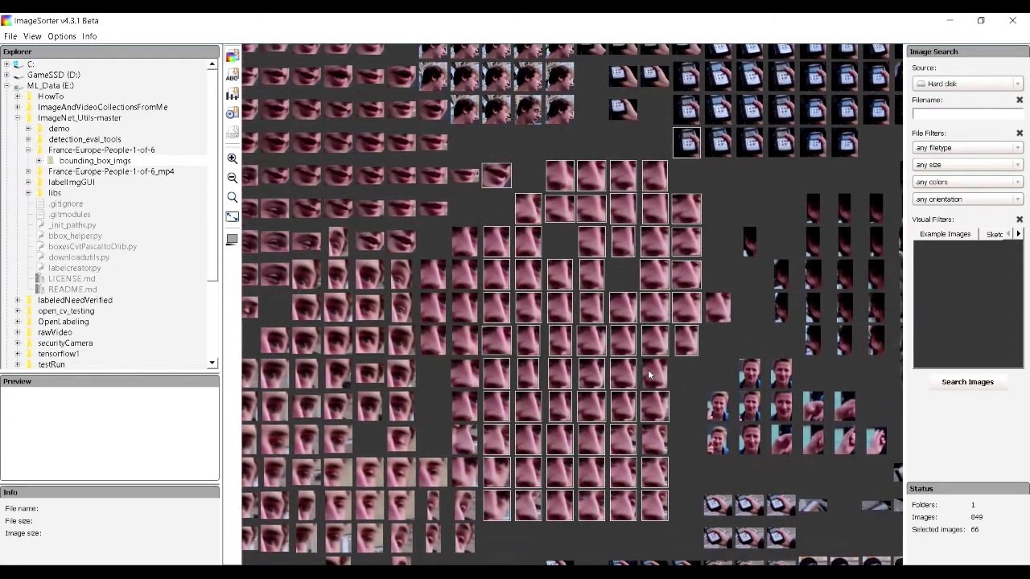
{"action": "right_click", "coordinate": [667, 370]}
{"action": "left_click", "coordinate": [687, 361]}
{"action": "left_click", "coordinate": [711, 308], "text": "ctrl"}
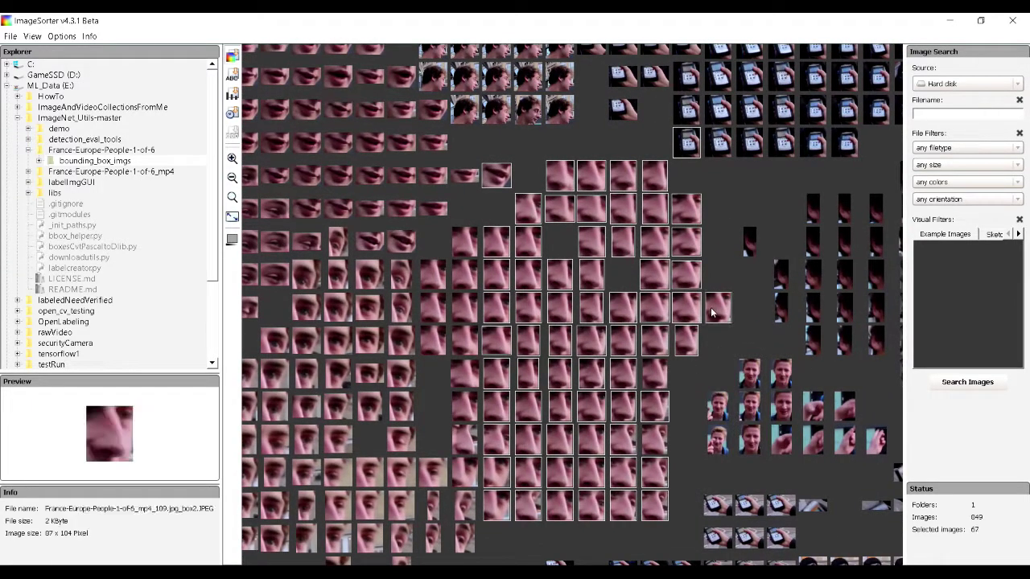
{"action": "left_click", "coordinate": [710, 307], "text": "ctrl"}
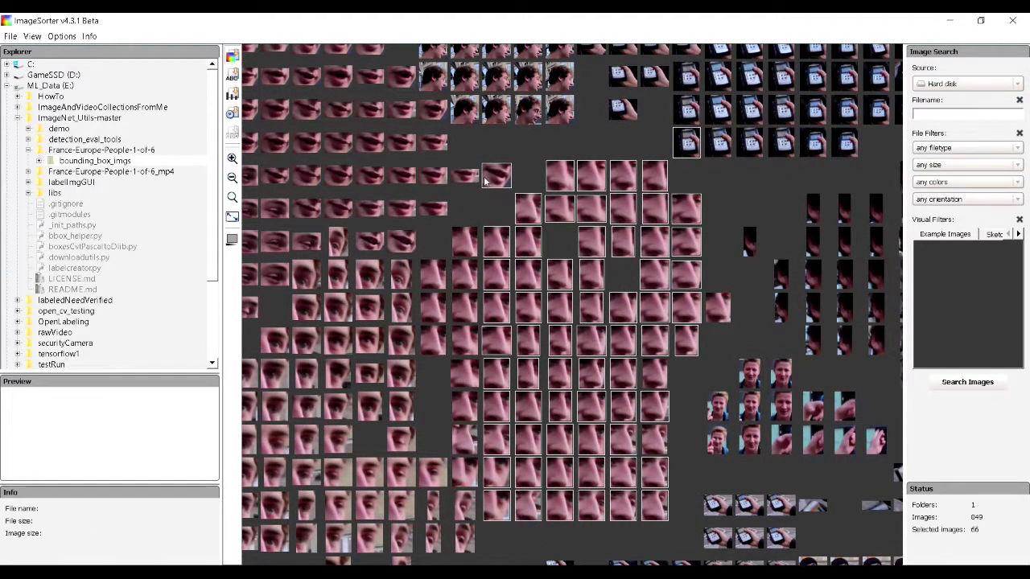
{"action": "left_click", "coordinate": [117, 161]}
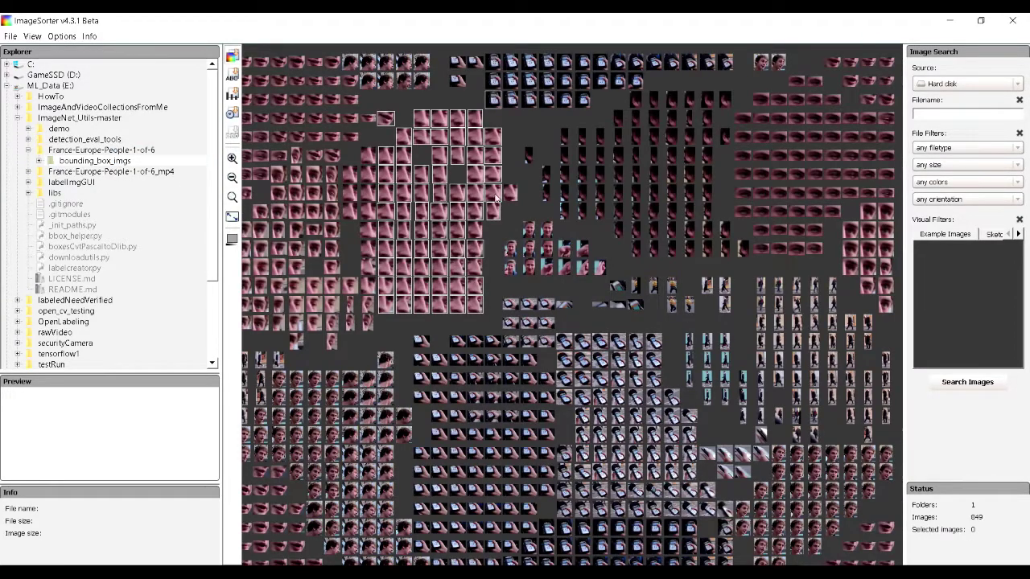
Clear the image selection via the right-click Clear selection command
{"action": "left_click", "coordinate": [520, 235]}
{"action": "right_click", "coordinate": [506, 235]}
{"action": "left_click", "coordinate": [524, 354]}
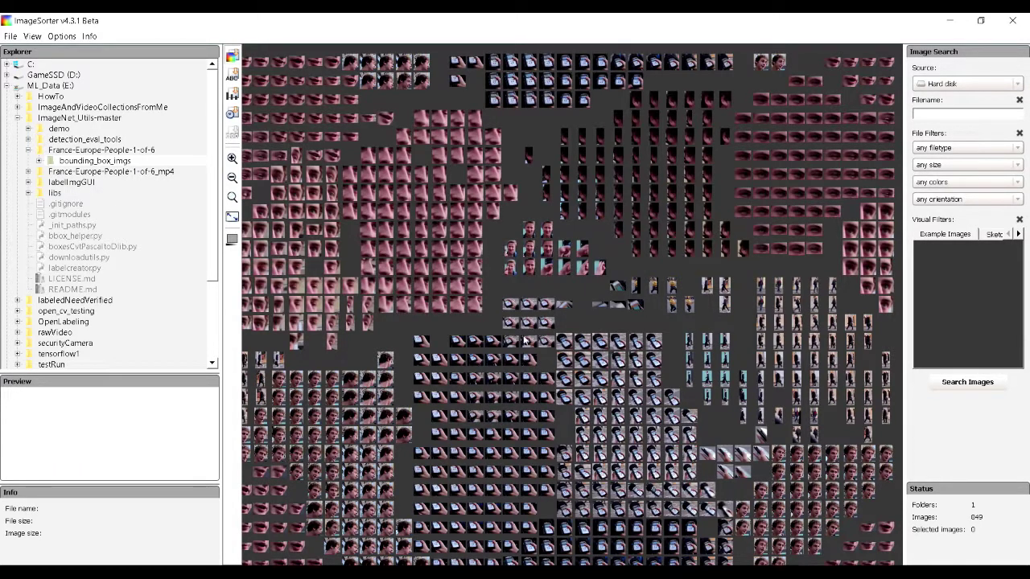
Drag three nose crops onto Example Images and start the visual search
{"action": "left_click_drag", "start_coordinate": [494, 213], "coordinate": [529, 230]}
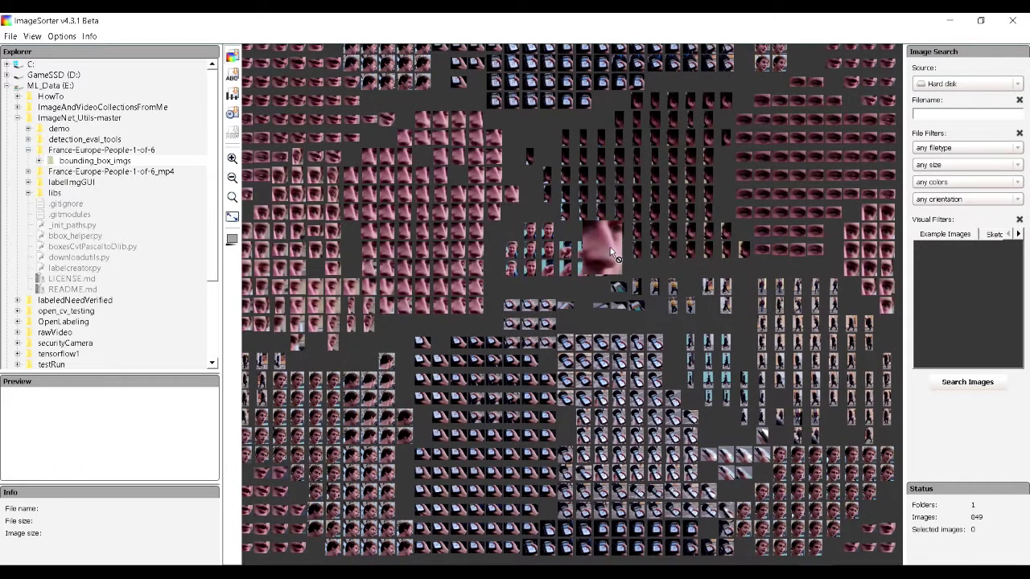
{"action": "left_click_drag", "start_coordinate": [610, 247], "coordinate": [951, 277]}
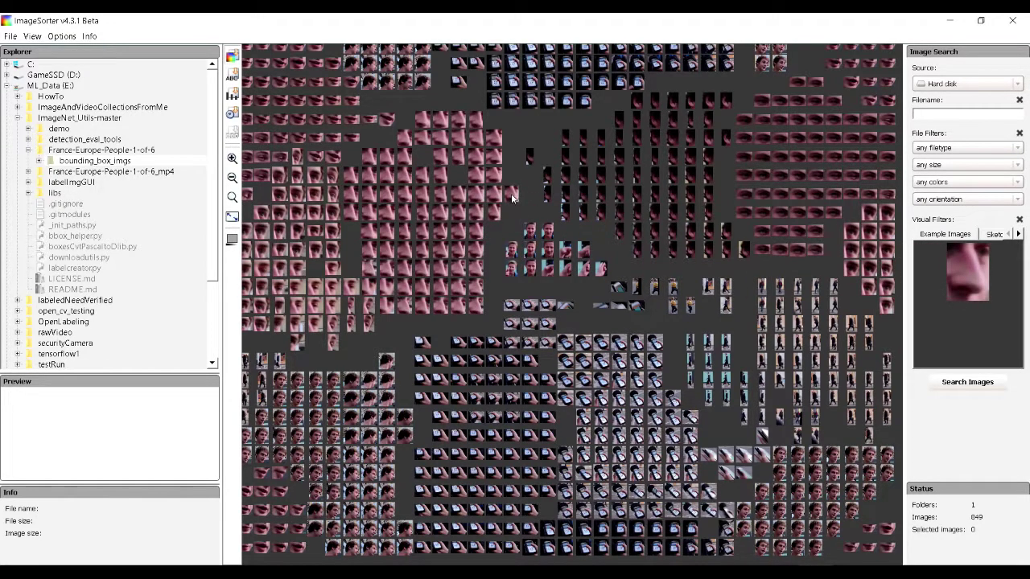
{"action": "left_click_drag", "start_coordinate": [512, 199], "coordinate": [965, 332]}
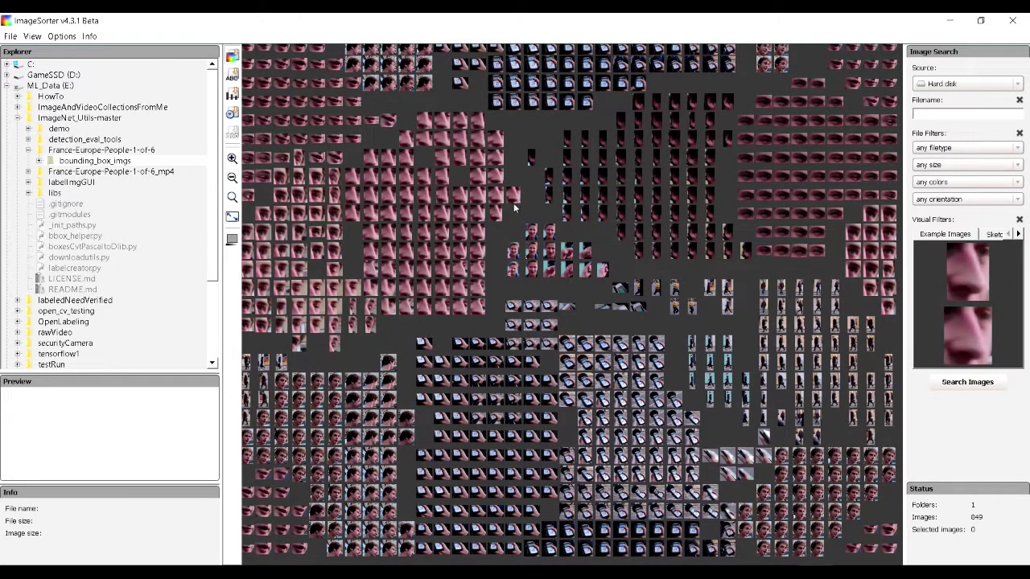
{"action": "left_click_drag", "start_coordinate": [440, 216], "coordinate": [643, 261]}
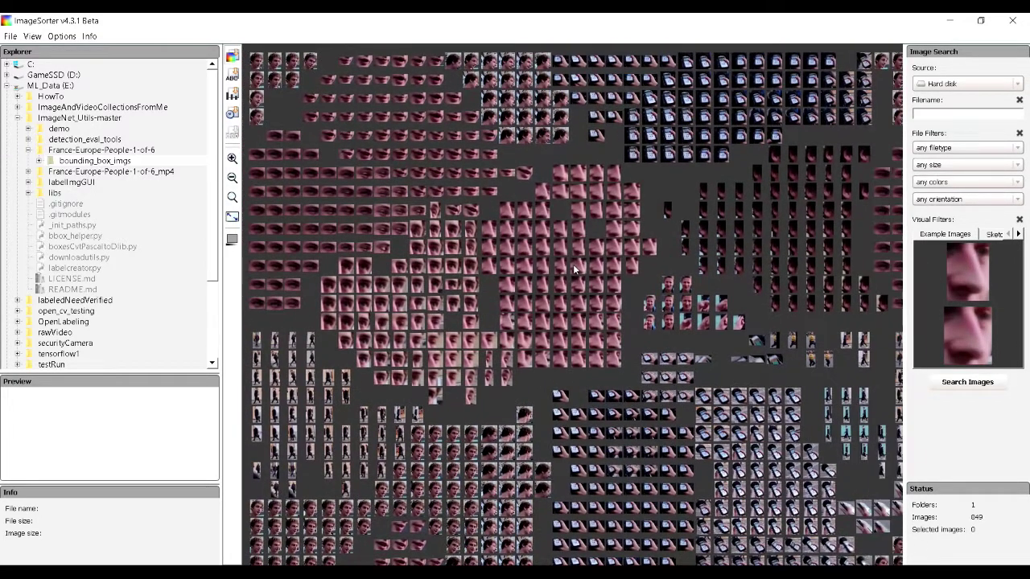
{"action": "left_click_drag", "start_coordinate": [635, 301], "coordinate": [934, 334]}
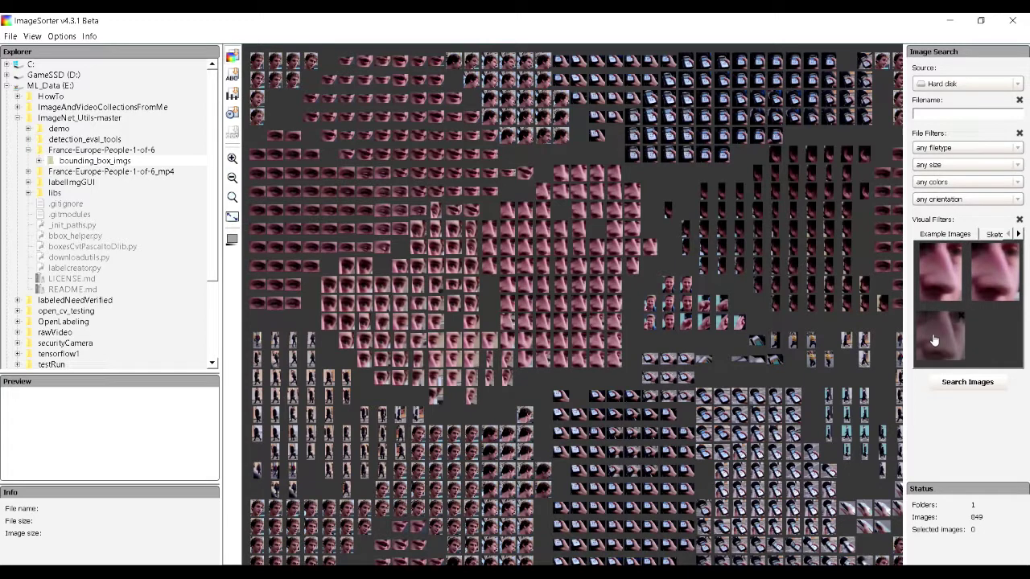
{"action": "left_click", "coordinate": [965, 382]}
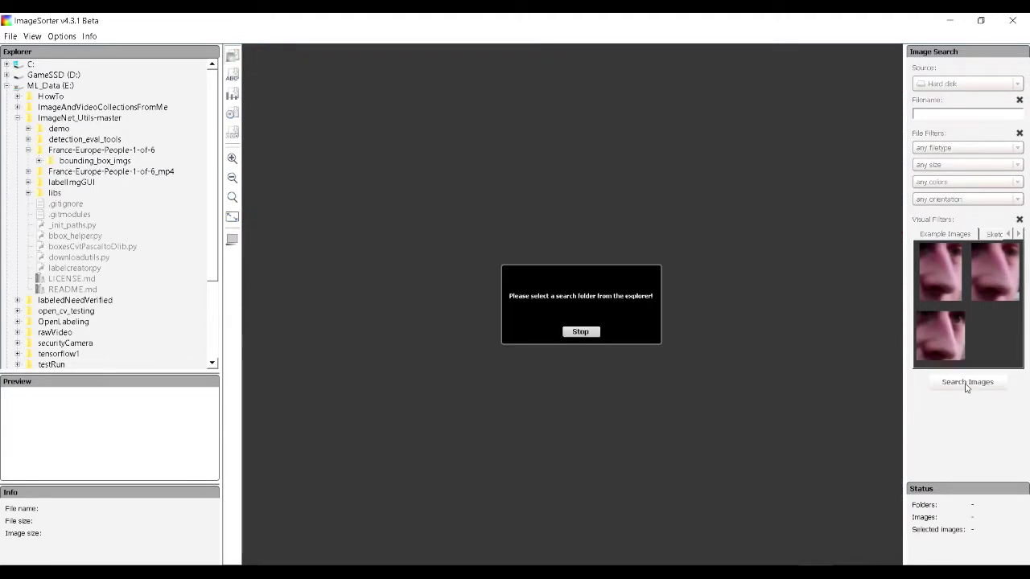
Search bounding_box_imgs' 849 images for matches, returning 50 nose crops
{"action": "left_click", "coordinate": [114, 164]}
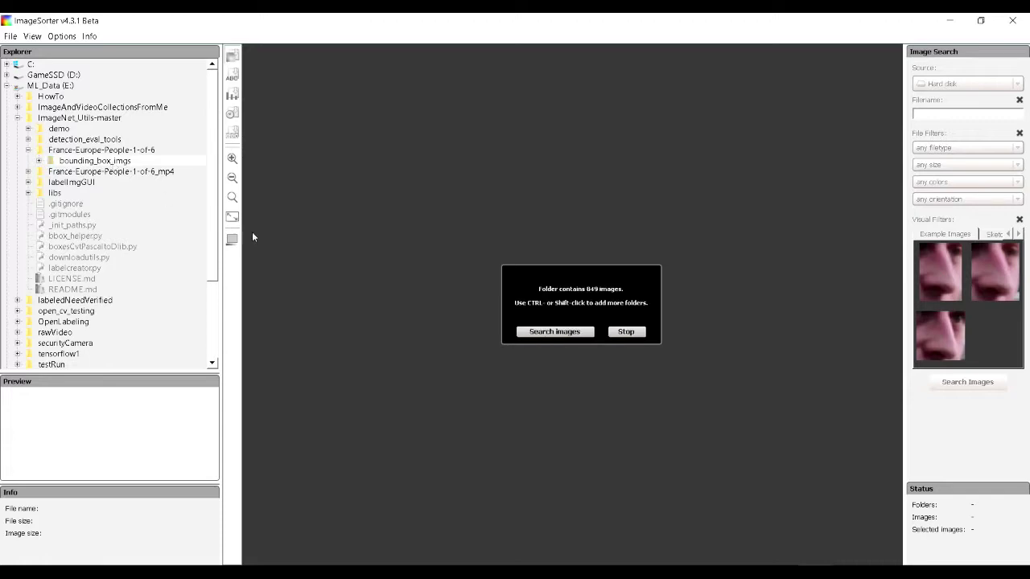
{"action": "left_click", "coordinate": [519, 332]}
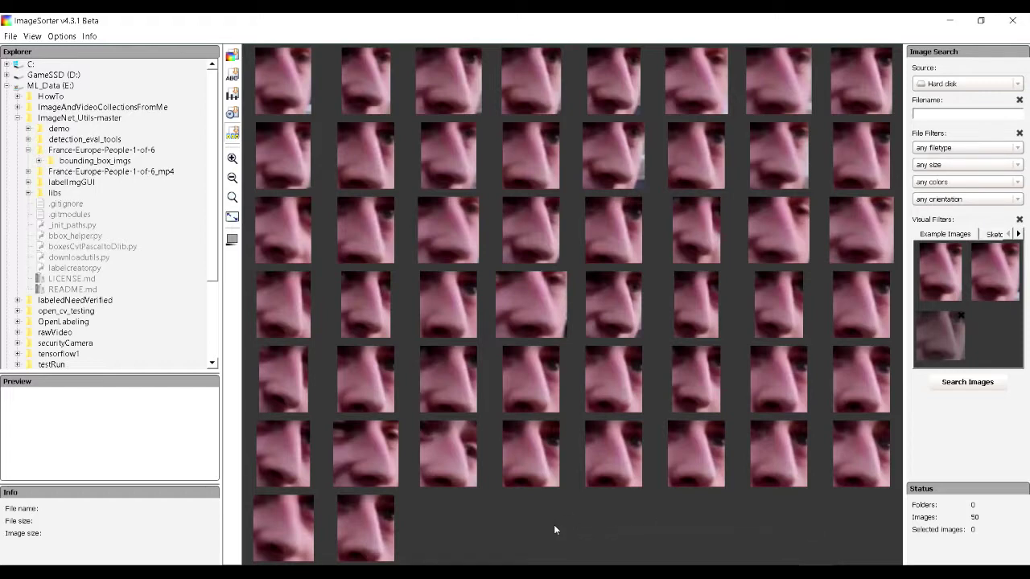
Select three matching nose crops and dismiss their context menu without choosing an action
{"action": "left_click", "coordinate": [605, 460]}
{"action": "left_click", "coordinate": [689, 450], "text": "ctrl"}
{"action": "left_click", "coordinate": [680, 407], "text": "ctrl"}
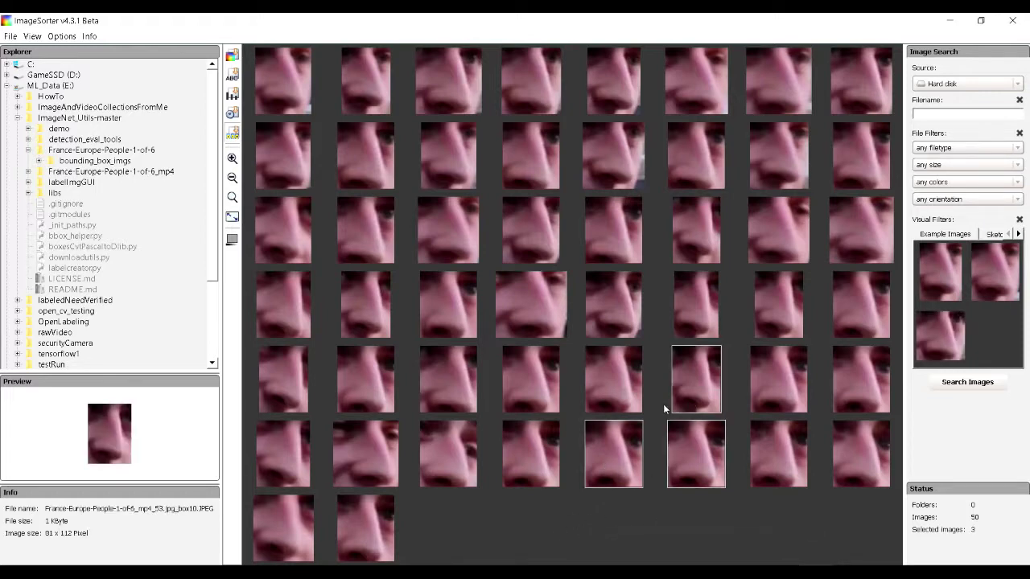
{"action": "right_click", "coordinate": [680, 369]}
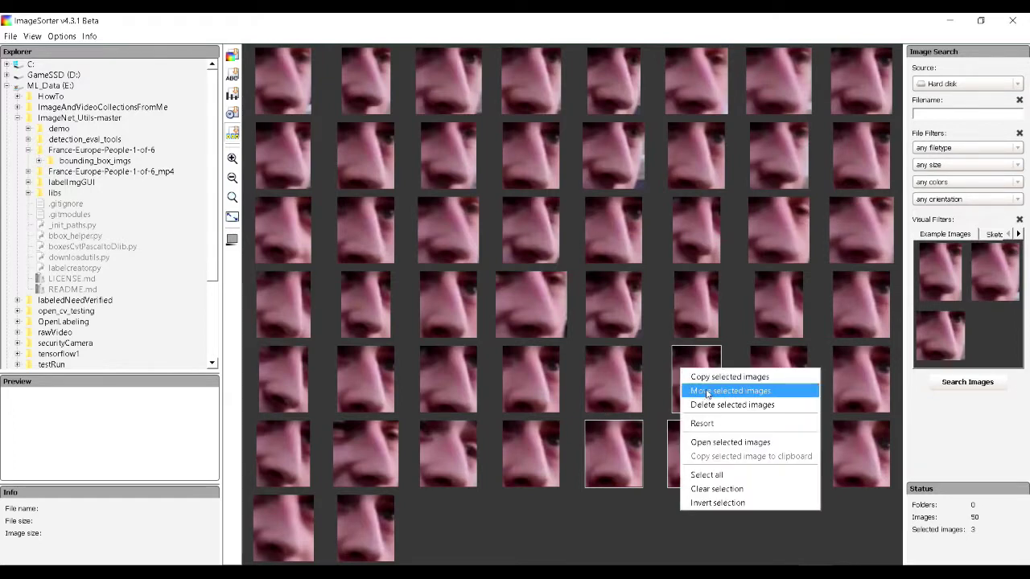
{"action": "left_click", "coordinate": [655, 508]}
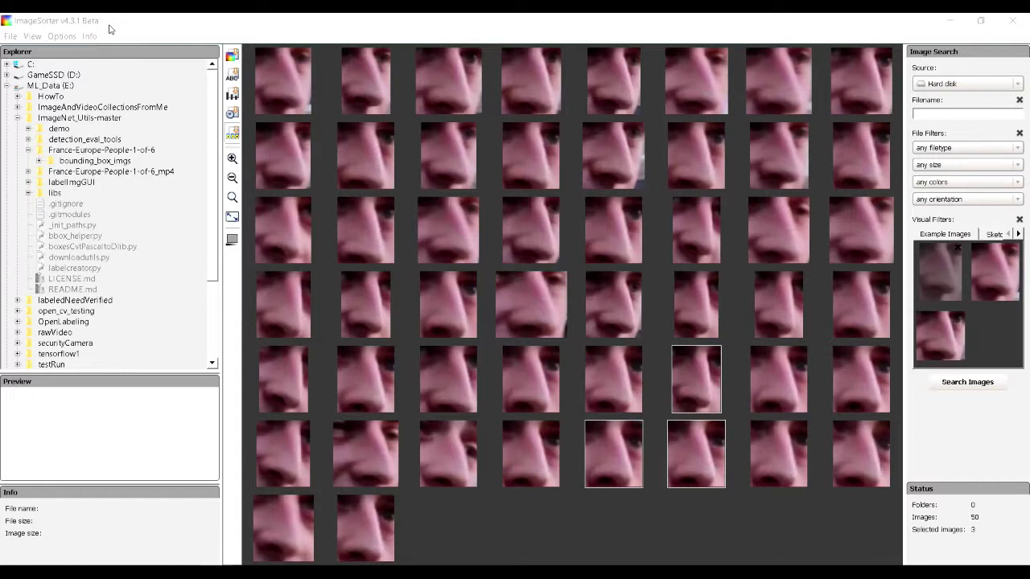
{"action": "left_click", "coordinate": [90, 36]}
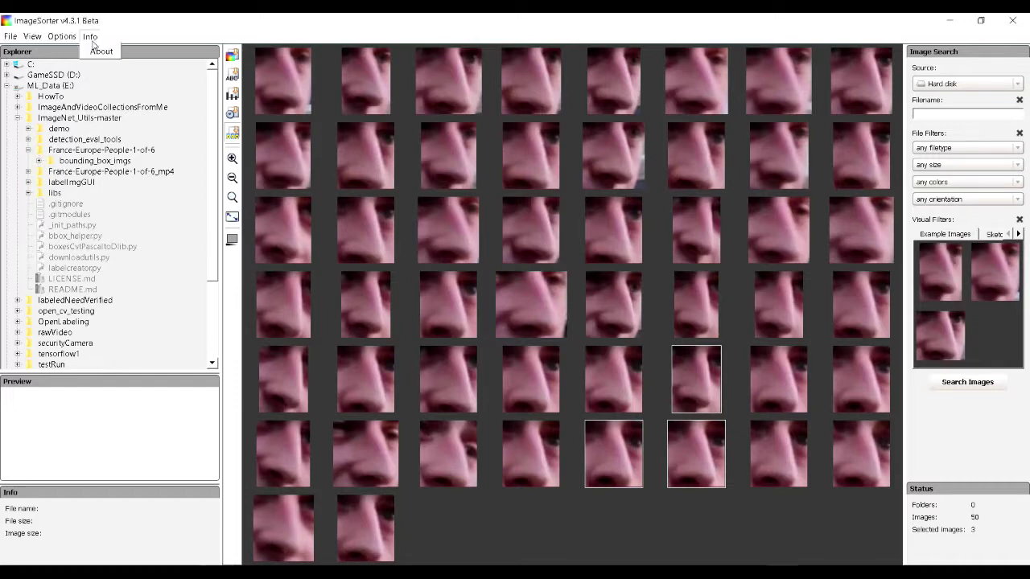
{"action": "left_click", "coordinate": [101, 52]}
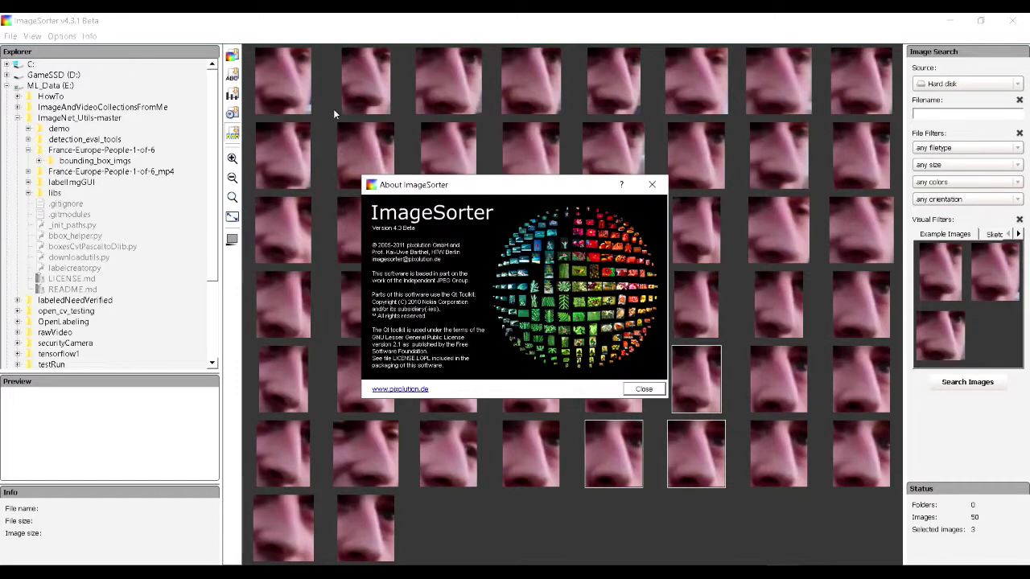
{"action": "left_click", "coordinate": [653, 186]}
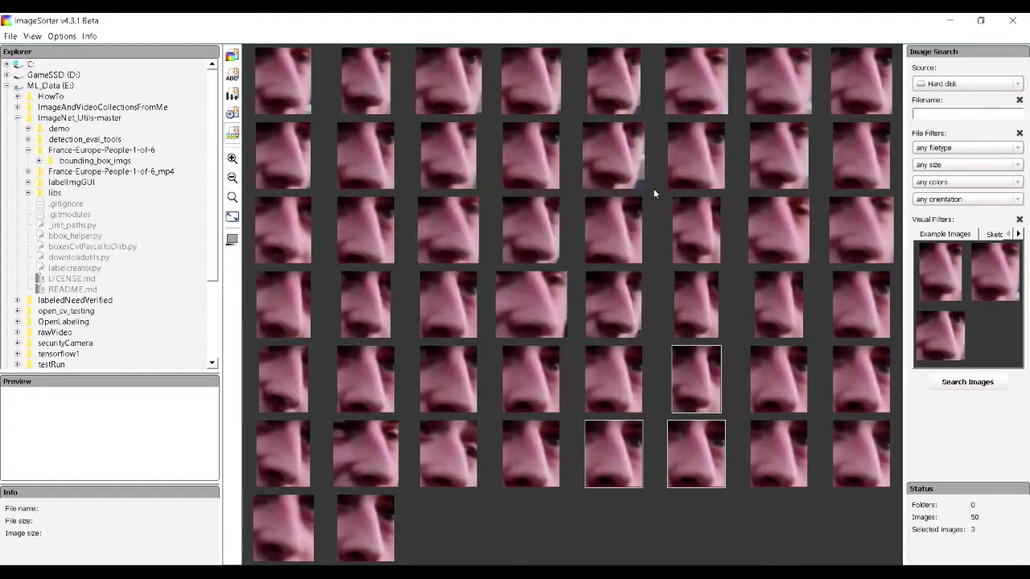